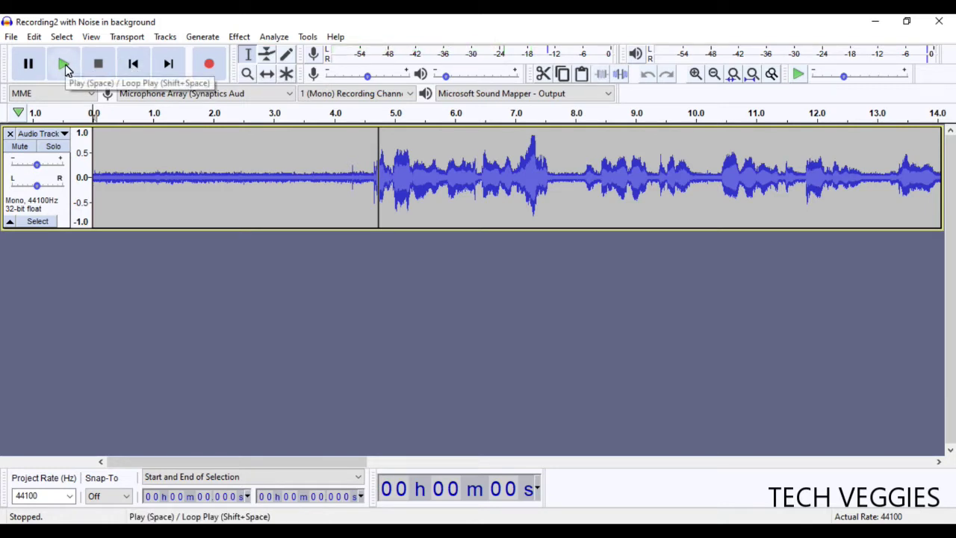
Play the noisy recording, stop it and adjust the speaker volume.
click(65, 64)
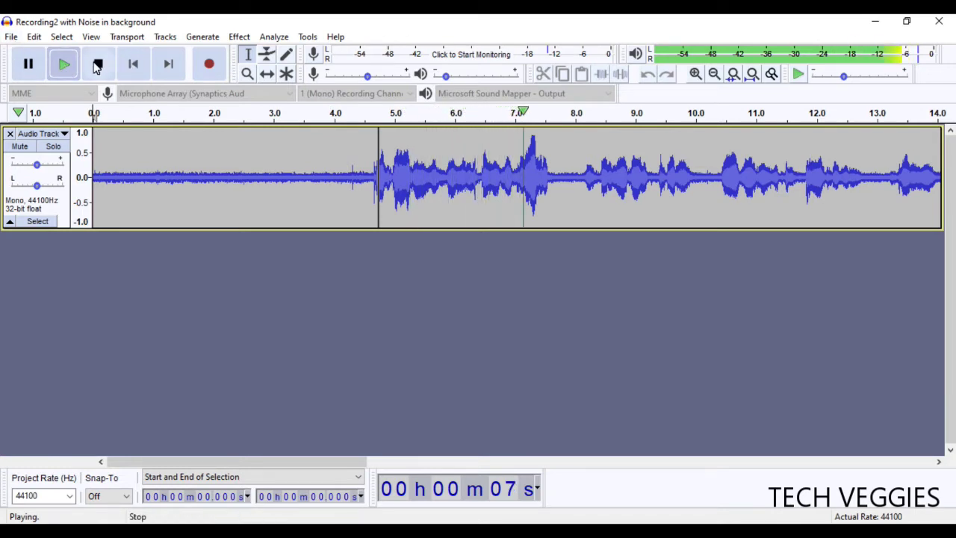
click(97, 65)
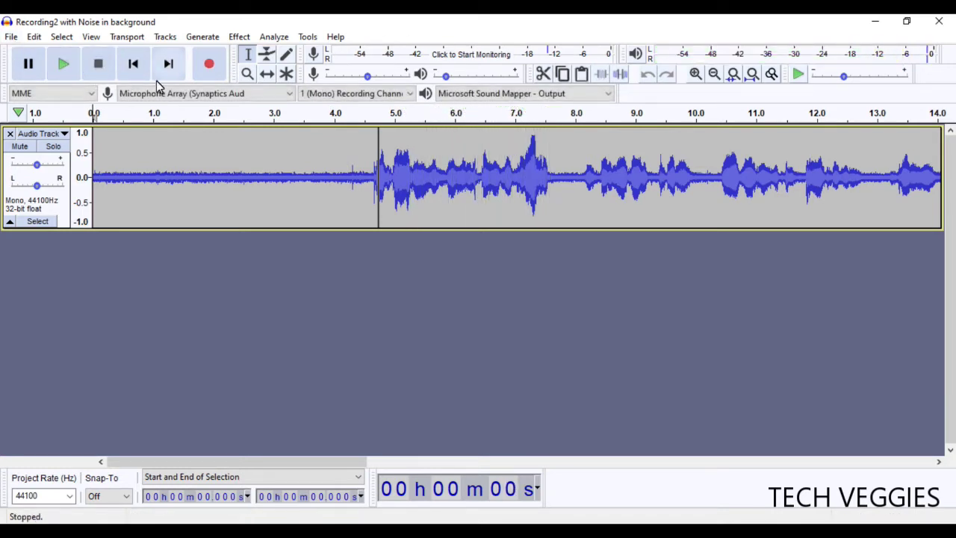
key(XF86AudioLowerVolume)
key(XF86AudioLowerVolume)
key(XF86AudioLowerVolume)
key(XF86AudioLowerVolume)
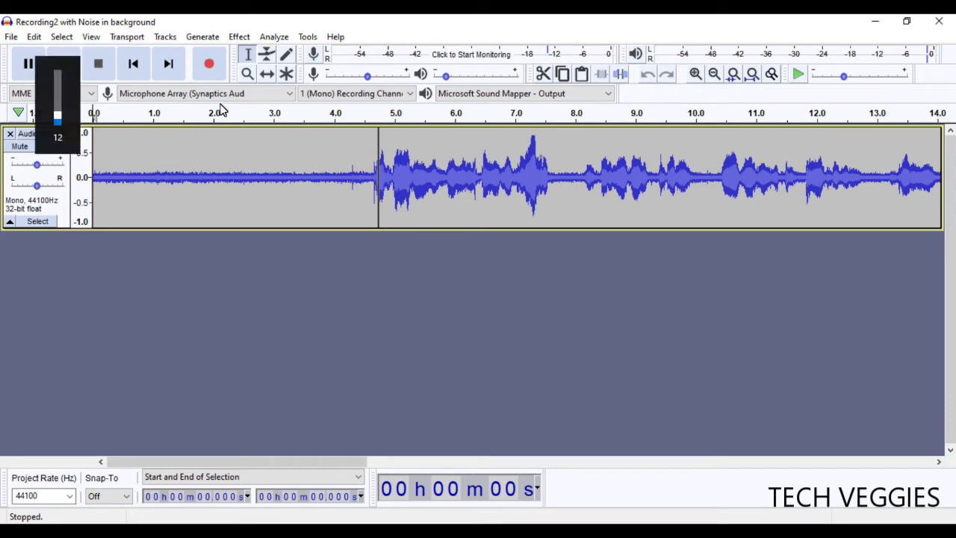
key(XF86AudioRaiseVolume)
key(XF86AudioRaiseVolume)
key(XF86AudioRaiseVolume)
key(XF86AudioRaiseVolume)
key(XF86AudioRaiseVolume)
key(XF86AudioRaiseVolume)
key(XF86AudioRaiseVolume)
key(XF86AudioRaiseVolume)
key(XF86AudioRaiseVolume)
key(XF86AudioRaiseVolume)
key(XF86AudioRaiseVolume)
key(XF86AudioRaiseVolume)
key(XF86AudioRaiseVolume)
key(XF86AudioRaiseVolume)
key(XF86AudioRaiseVolume)
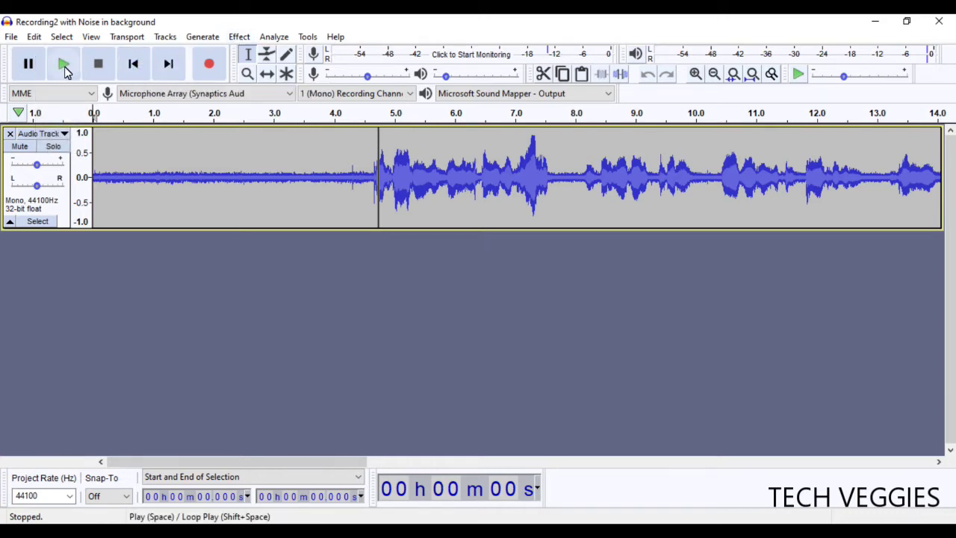
Replay the recording, then select the noise-only stretch from 0.88 s to 2.74 s.
click(64, 66)
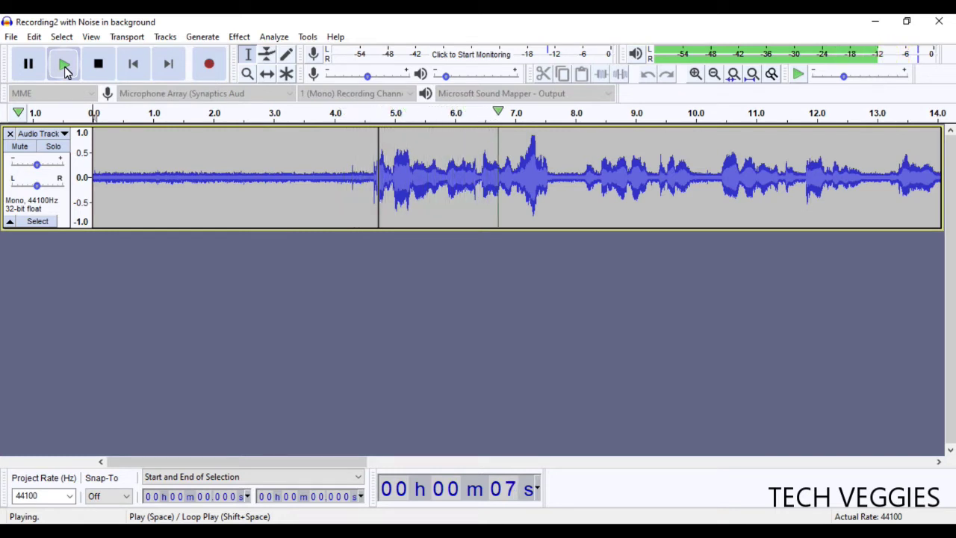
click(86, 66)
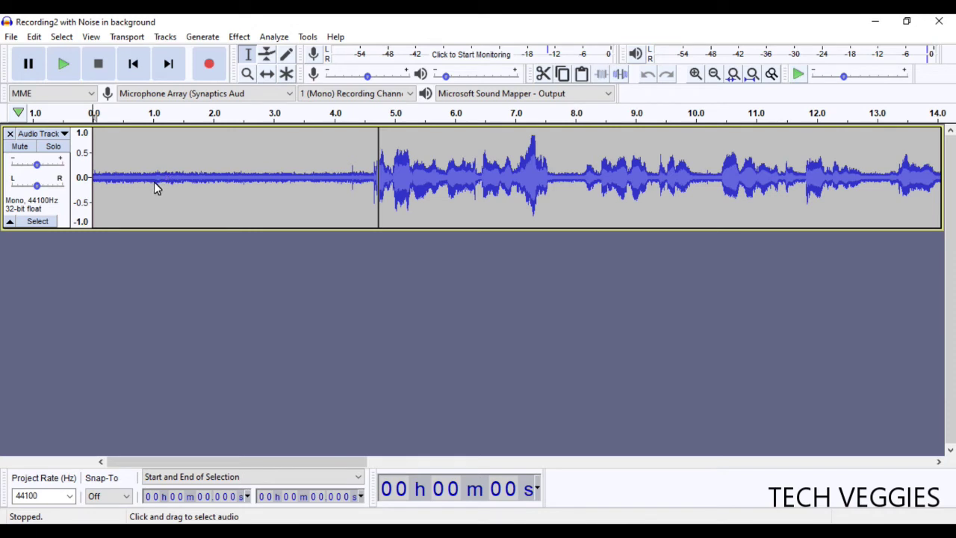
drag(145, 178, 260, 178)
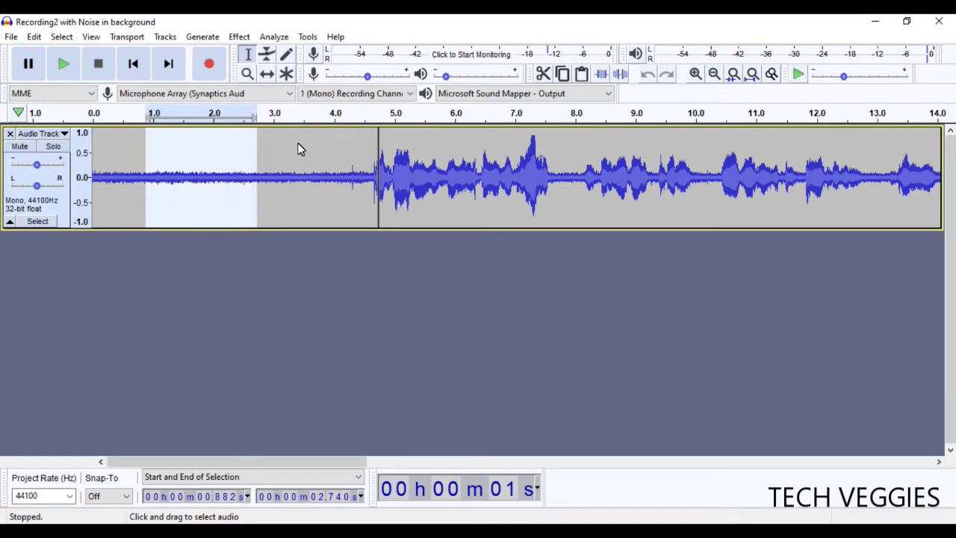
click(239, 38)
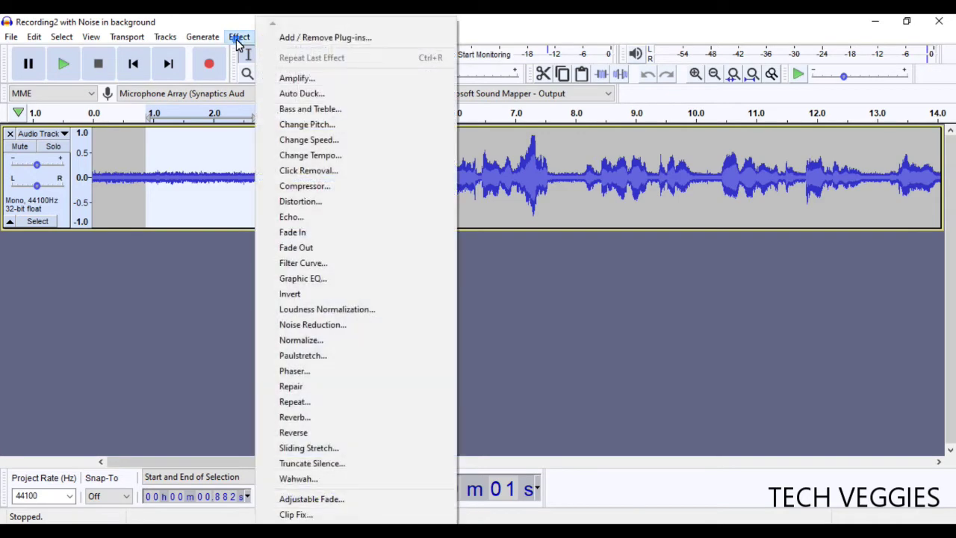
Capture a noise profile from the selected 0.88–2.74 s silent stretch using Noise Reduction.
click(325, 332)
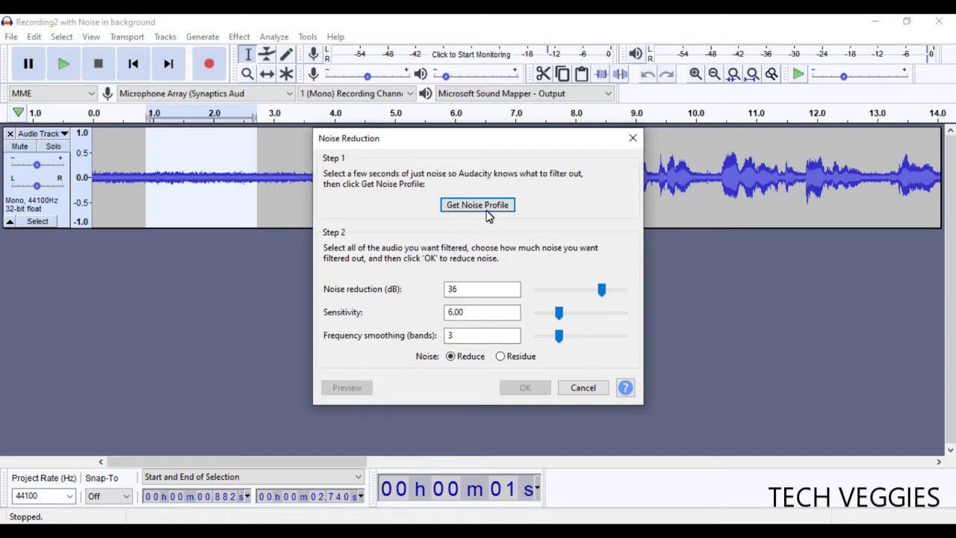
click(494, 206)
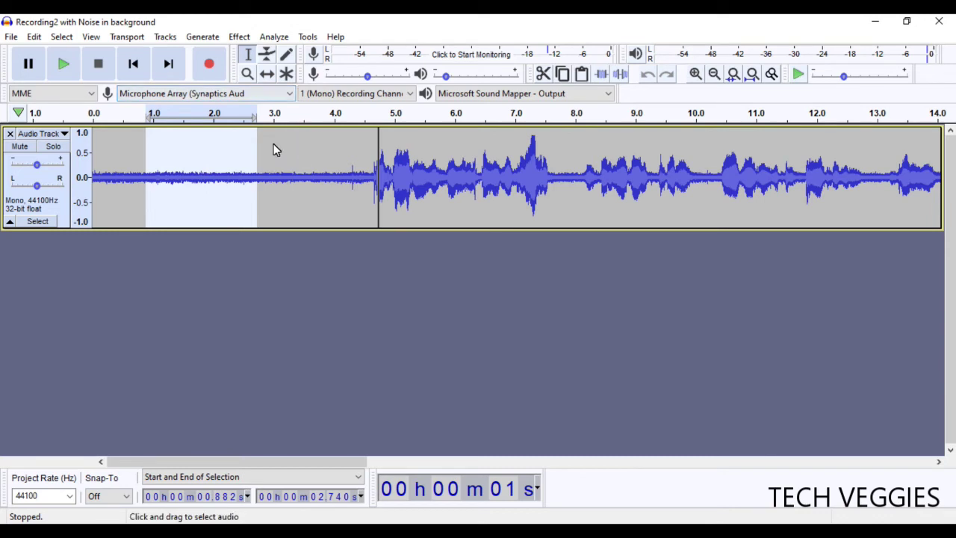
Select the whole 41.178 s recording and bring up the Noise Reduction settings again.
click(141, 69)
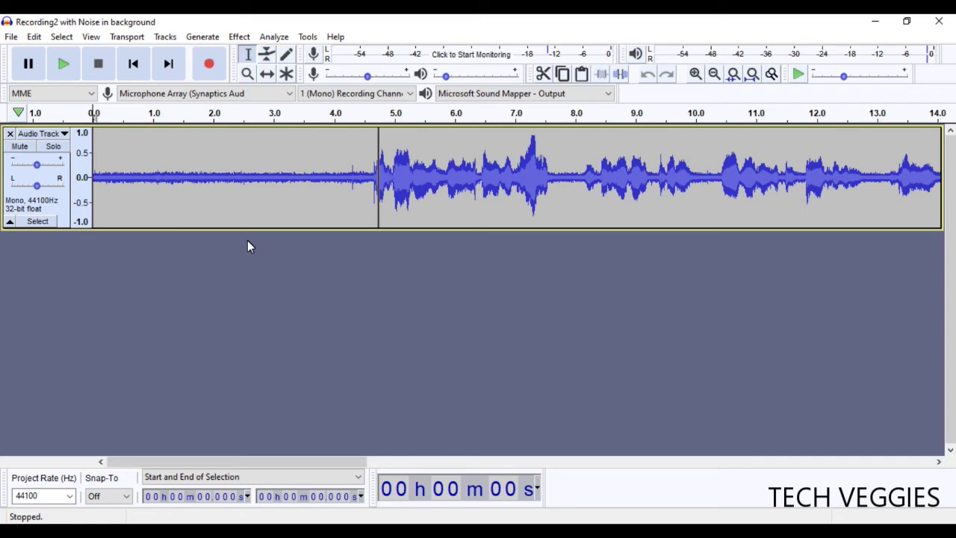
key(ctrl+a)
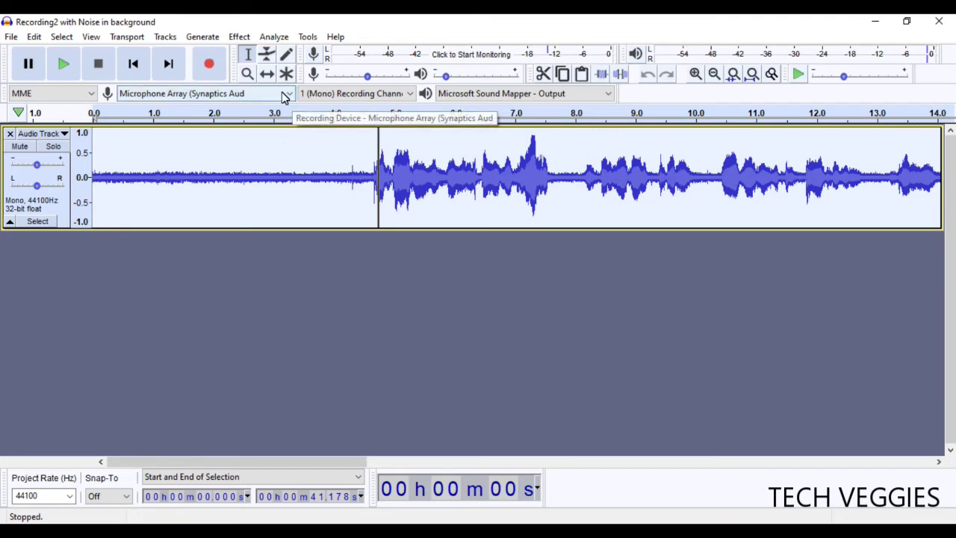
click(240, 37)
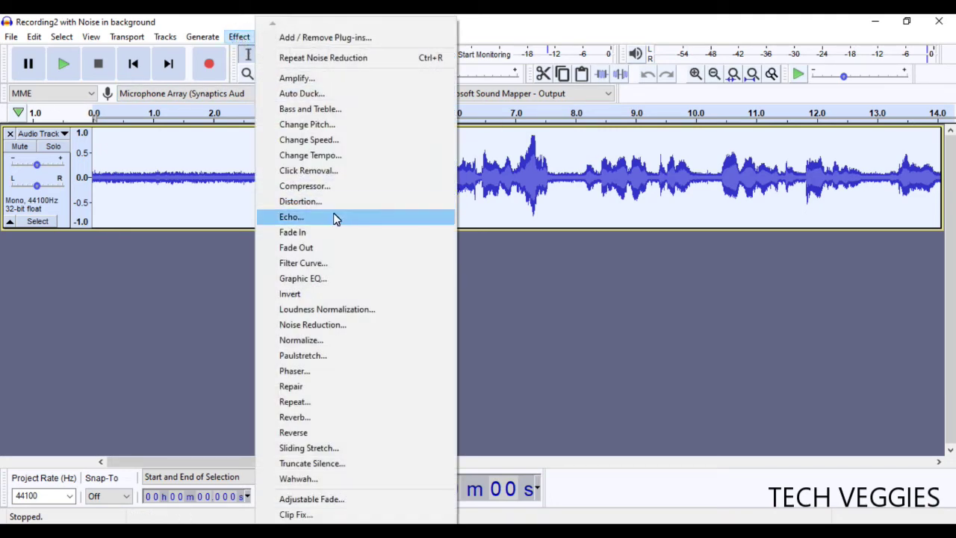
click(336, 325)
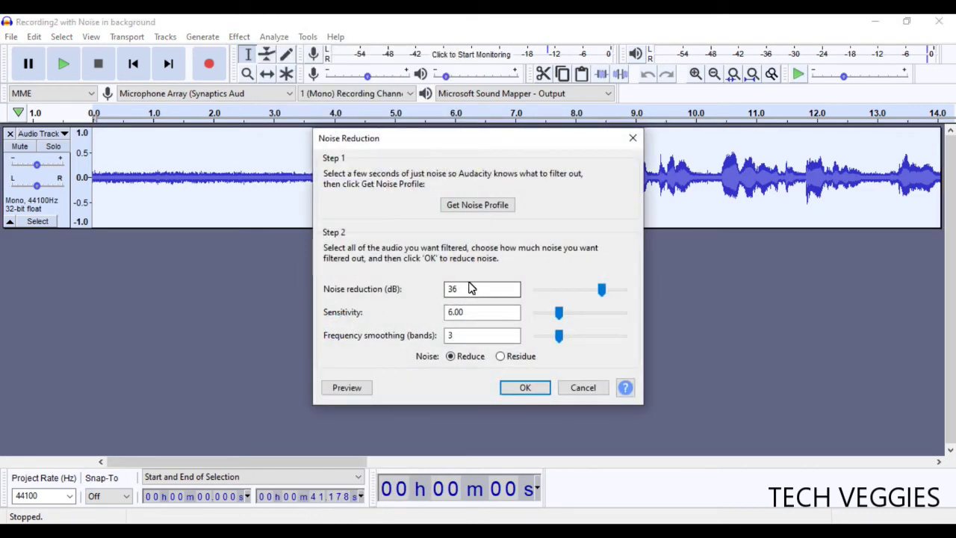
Try a 12 dB reduction amount, settle on 36 dB and apply it to the whole recording.
click(457, 292)
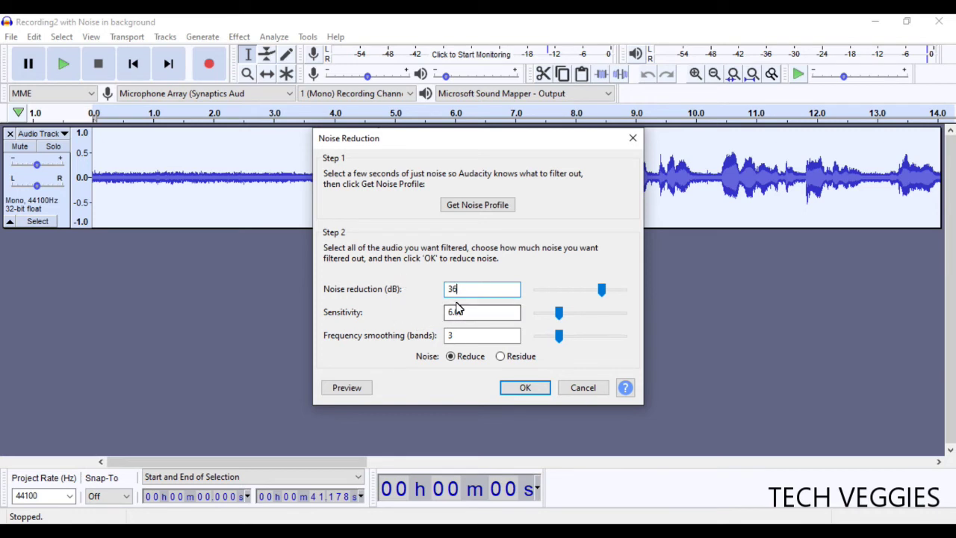
key(BackSpace)
key(BackSpace)
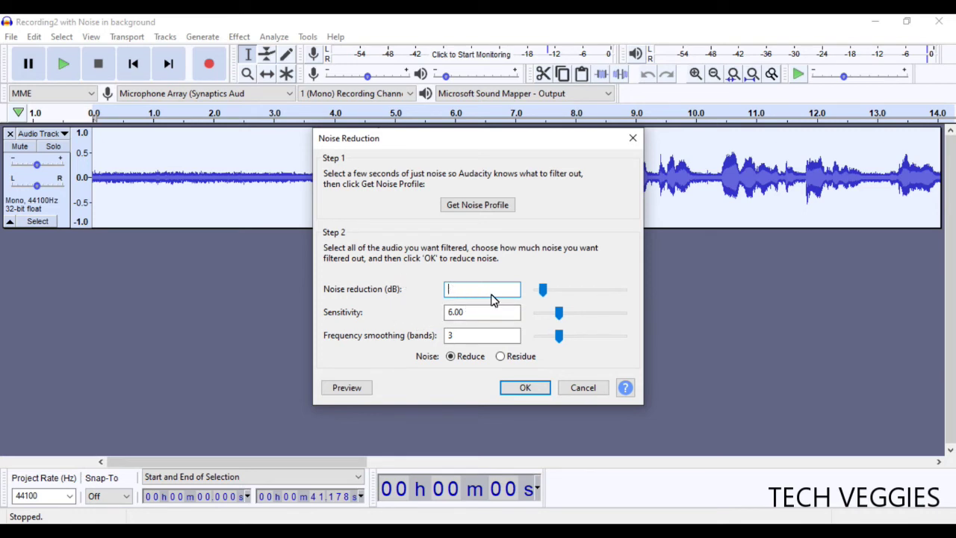
text(12)
key(BackSpace)
key(BackSpace)
text(36)
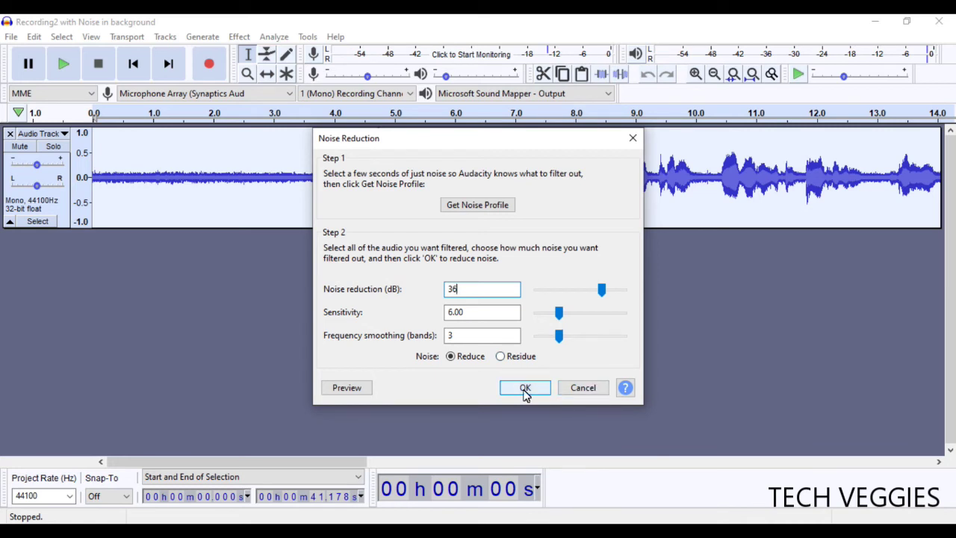
click(524, 392)
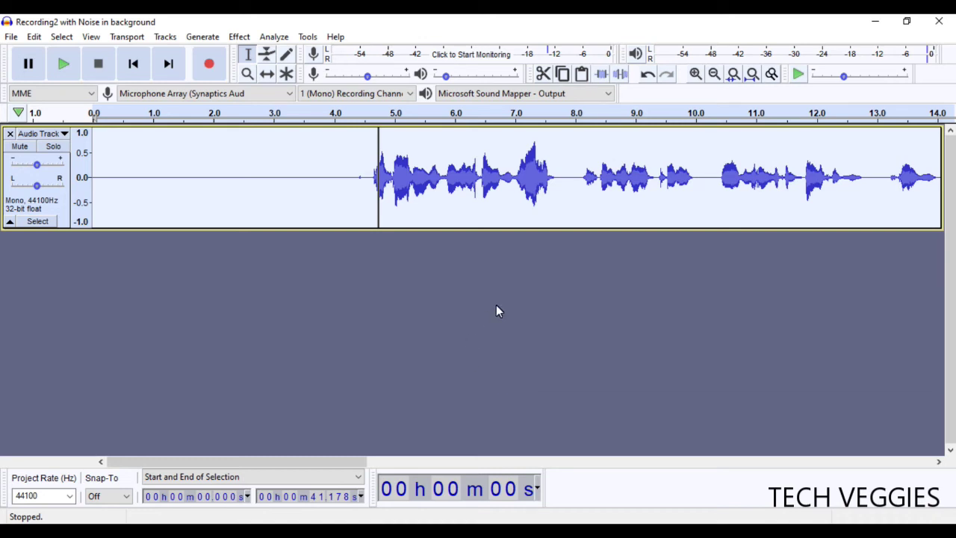
click(133, 66)
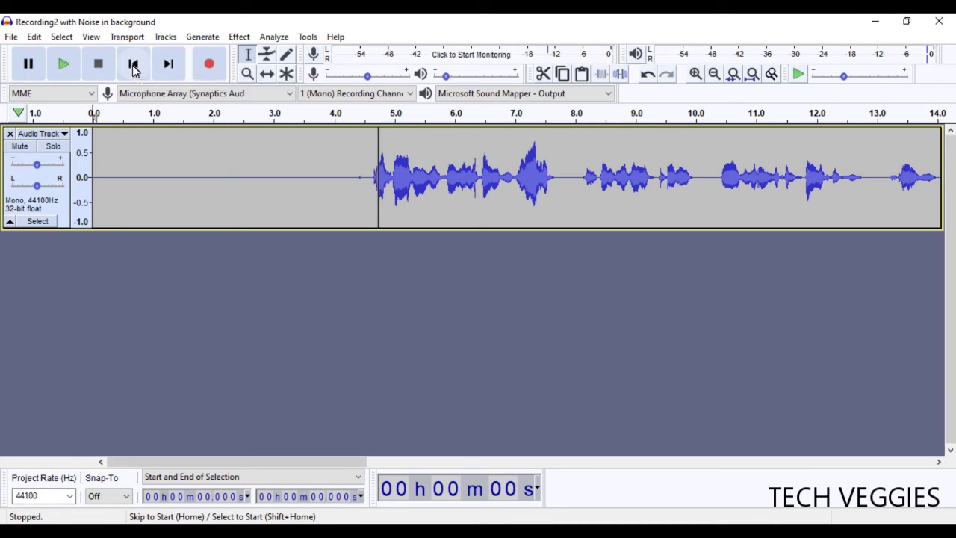
key(XF86AudioRaiseVolume)
key(XF86AudioRaiseVolume)
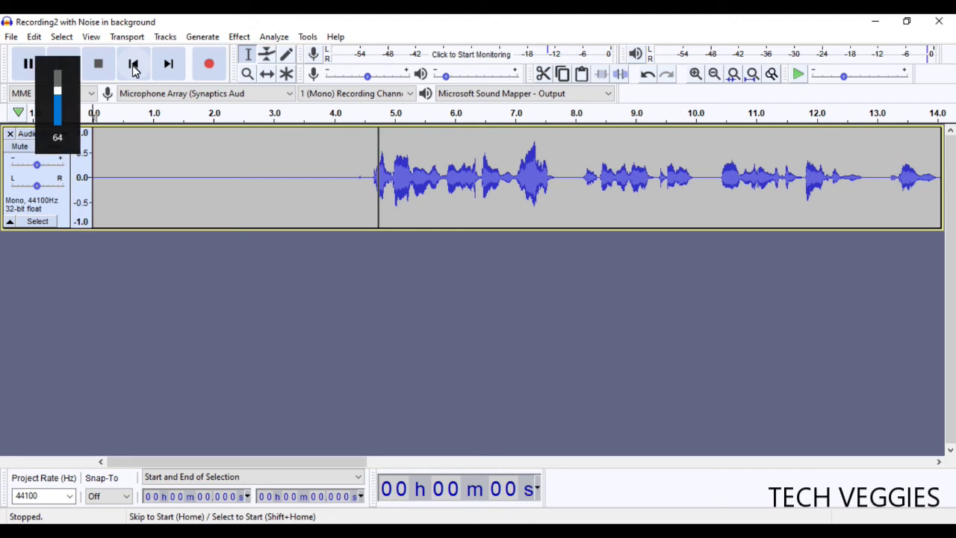
key(XF86AudioRaiseVolume)
key(XF86AudioRaiseVolume)
key(XF86AudioRaiseVolume)
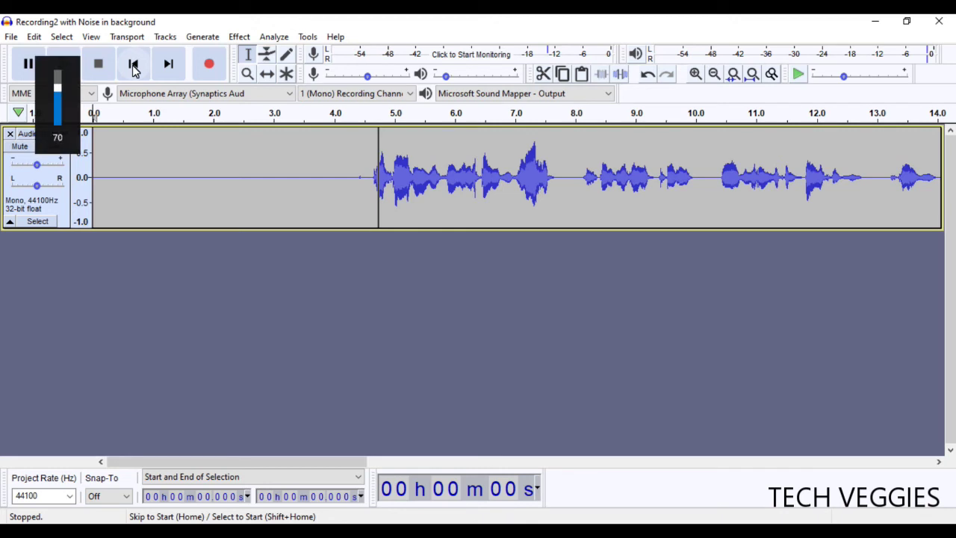
click(65, 71)
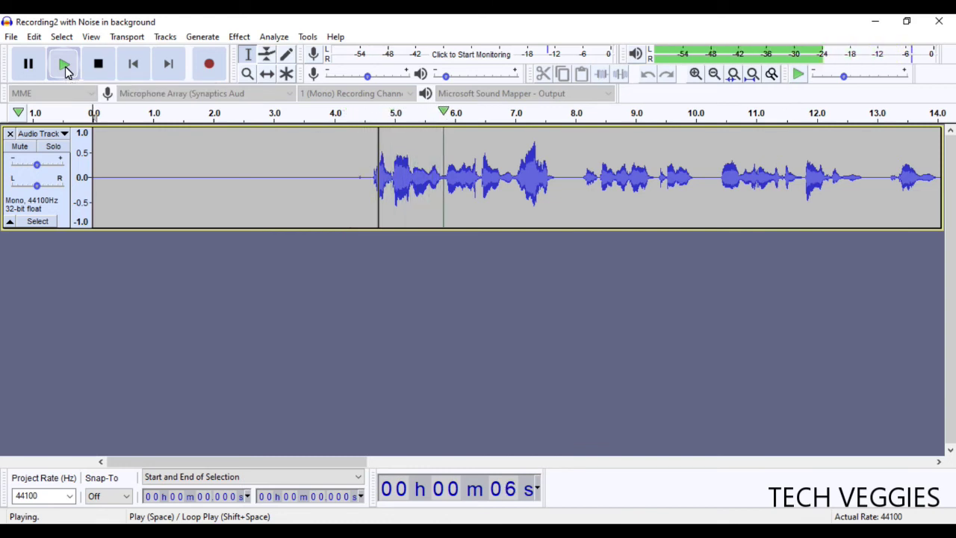
click(95, 69)
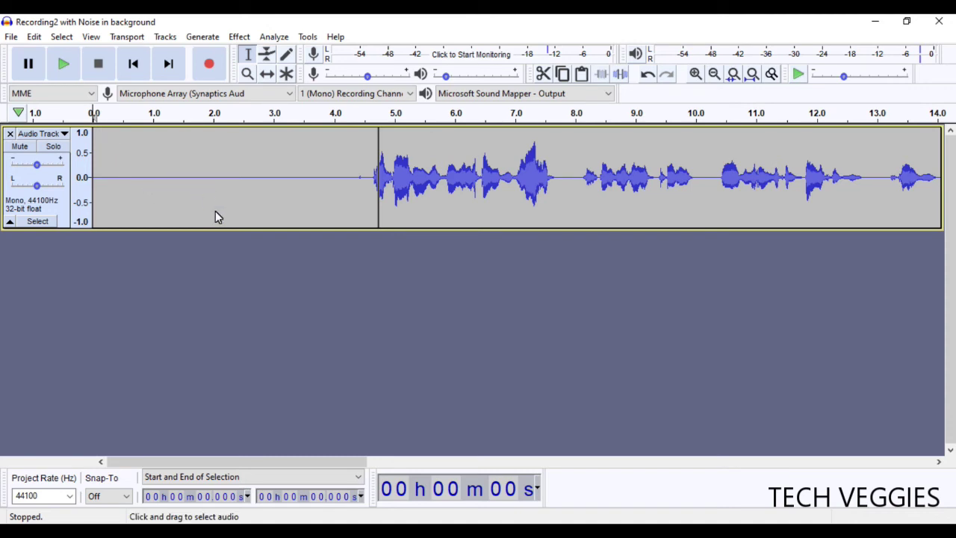
click(134, 66)
click(134, 66)
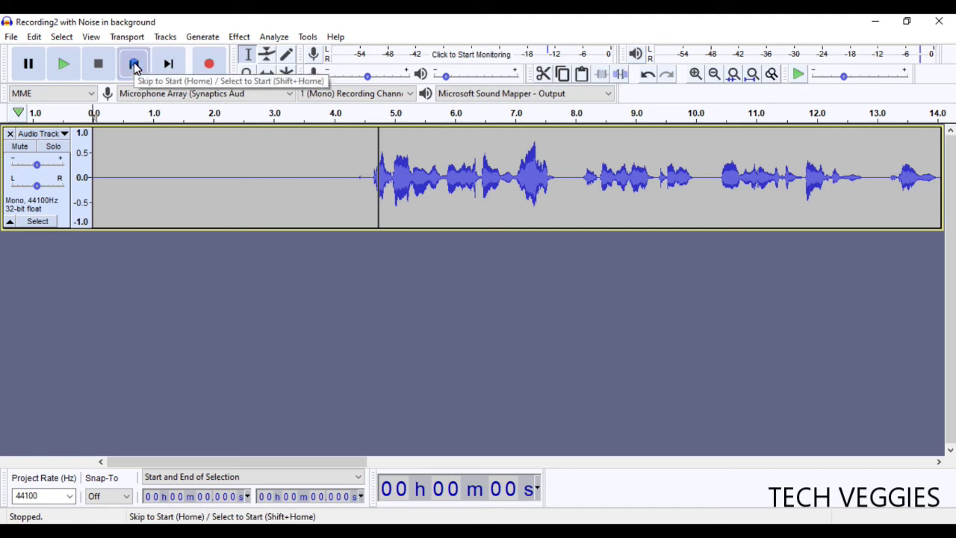
double_click(218, 202)
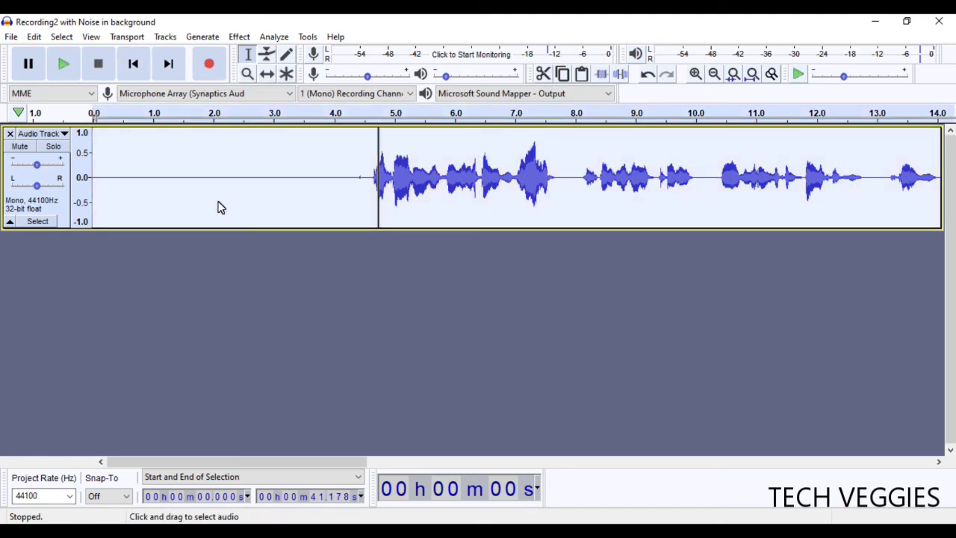
click(239, 37)
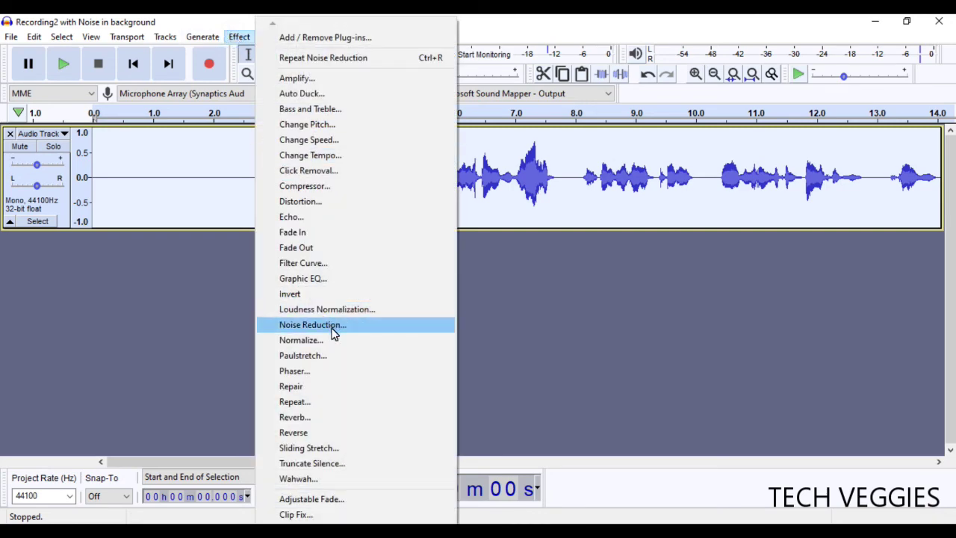
Run Noise Reduction again over the recording with the same 36 dB settings.
click(332, 327)
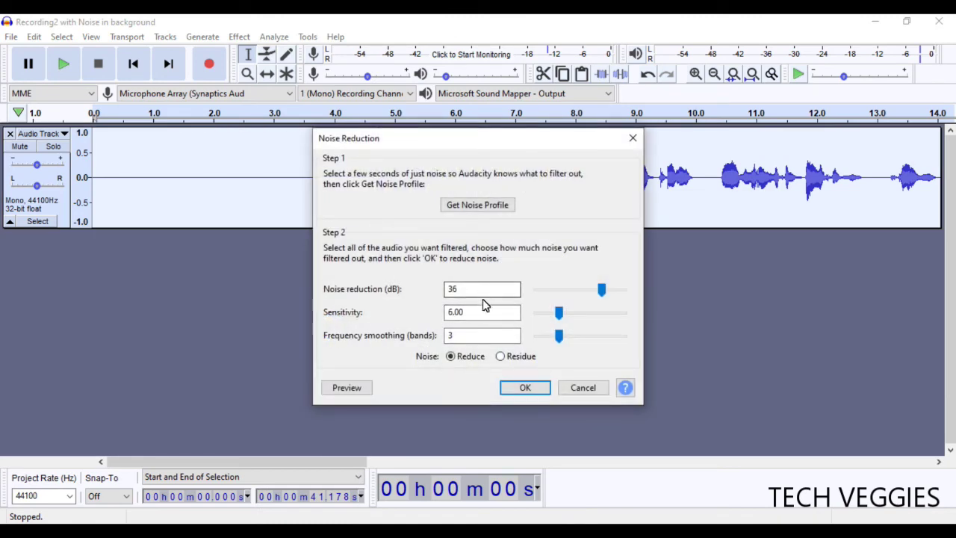
click(533, 391)
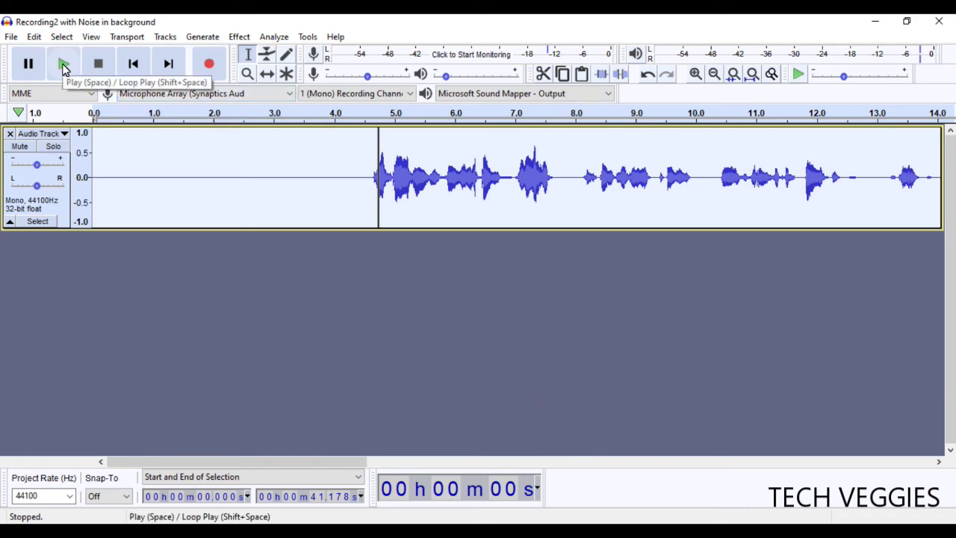
click(133, 65)
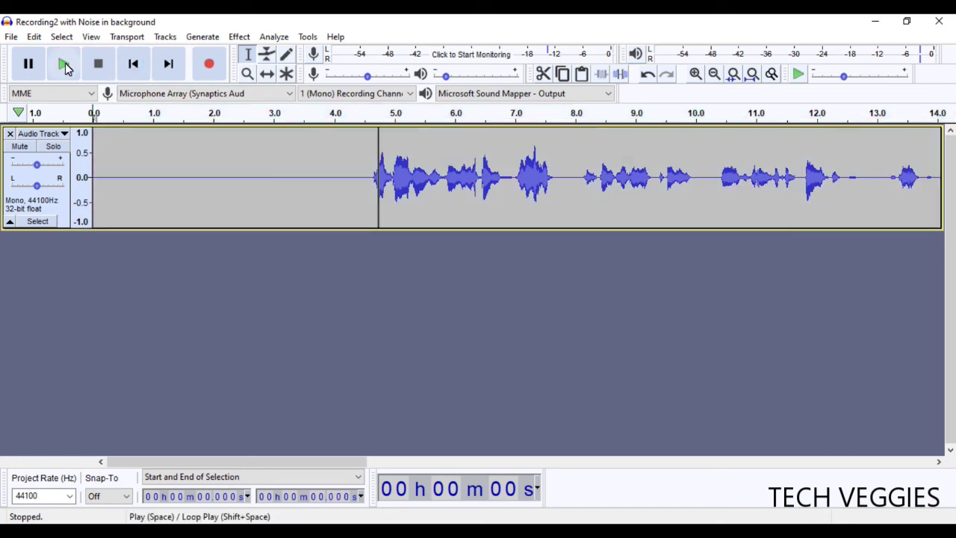
click(65, 64)
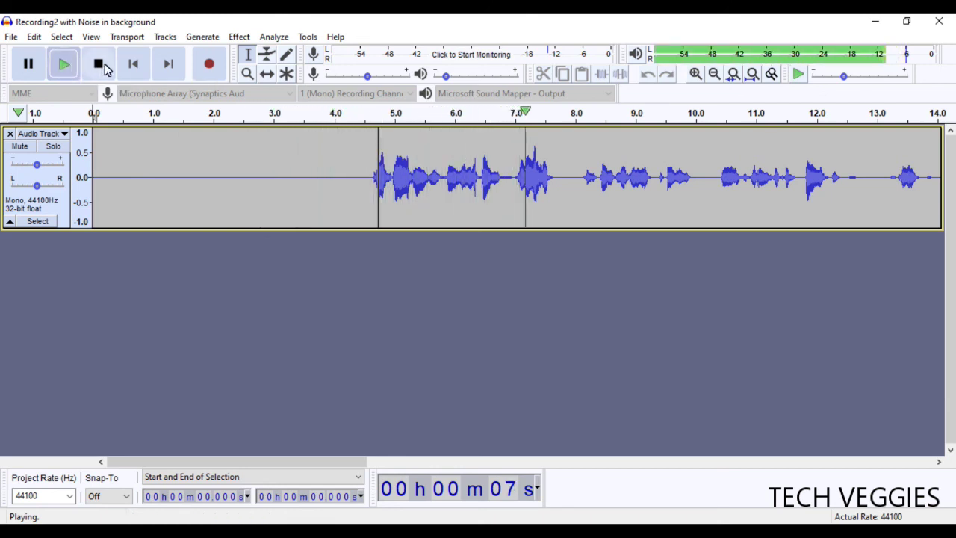
click(98, 63)
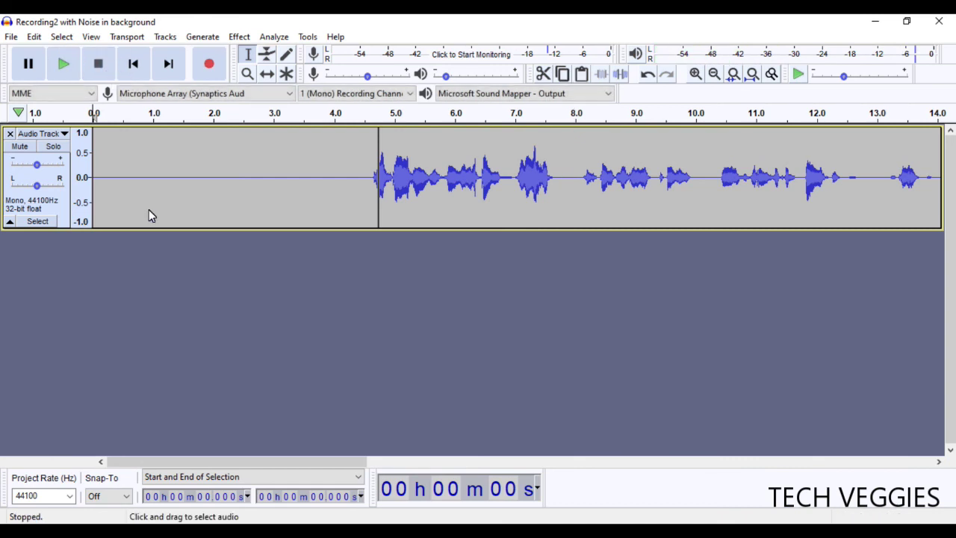